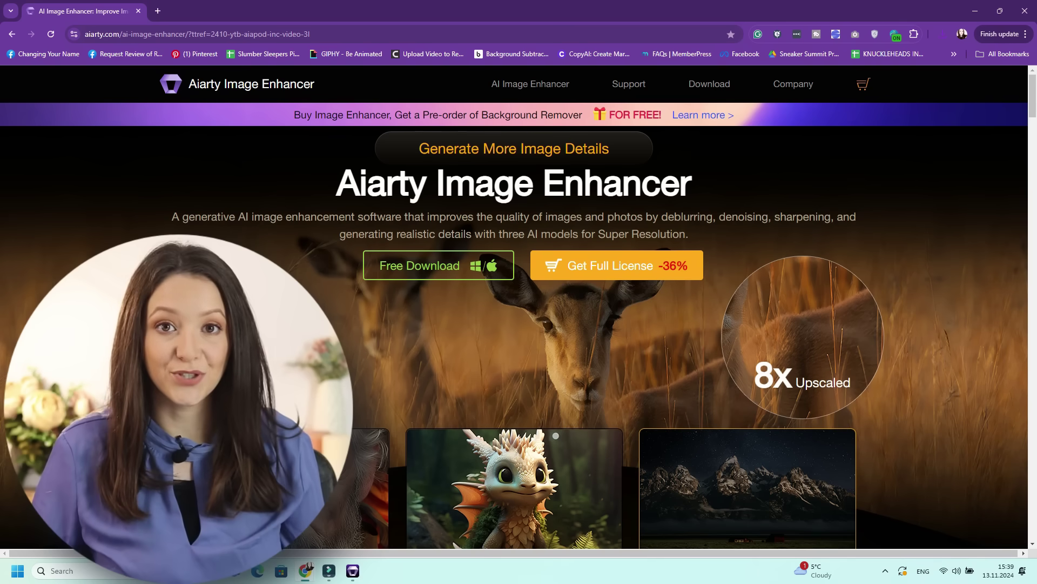
- Look through the Aiarty Image Enhancer product page, examining its AI models, deblur, denoise and detail comparison sections
scroll(514, 309, down, 1)
scroll(514, 308, down, 3)
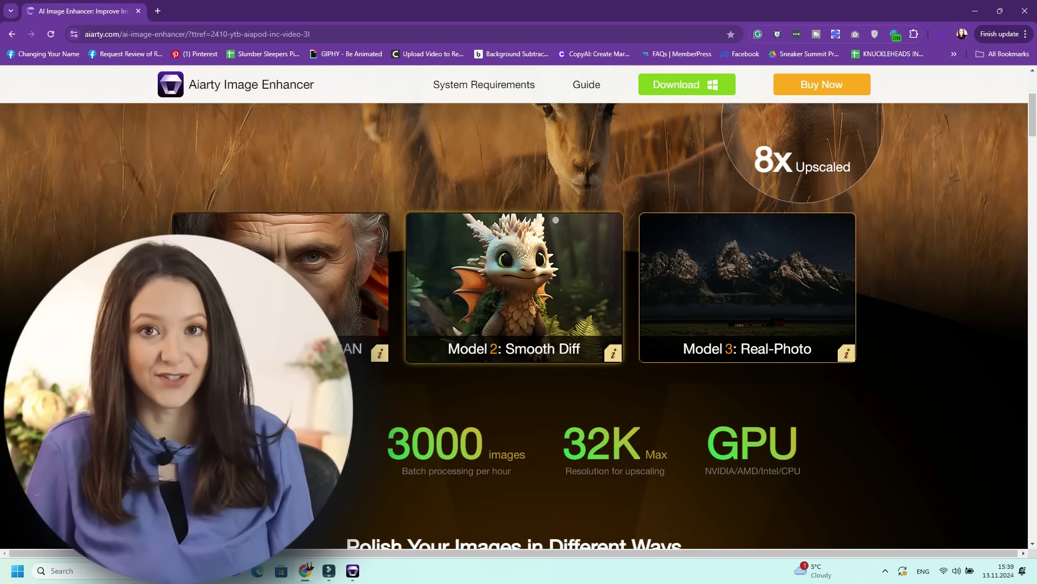
scroll(515, 309, down, 7)
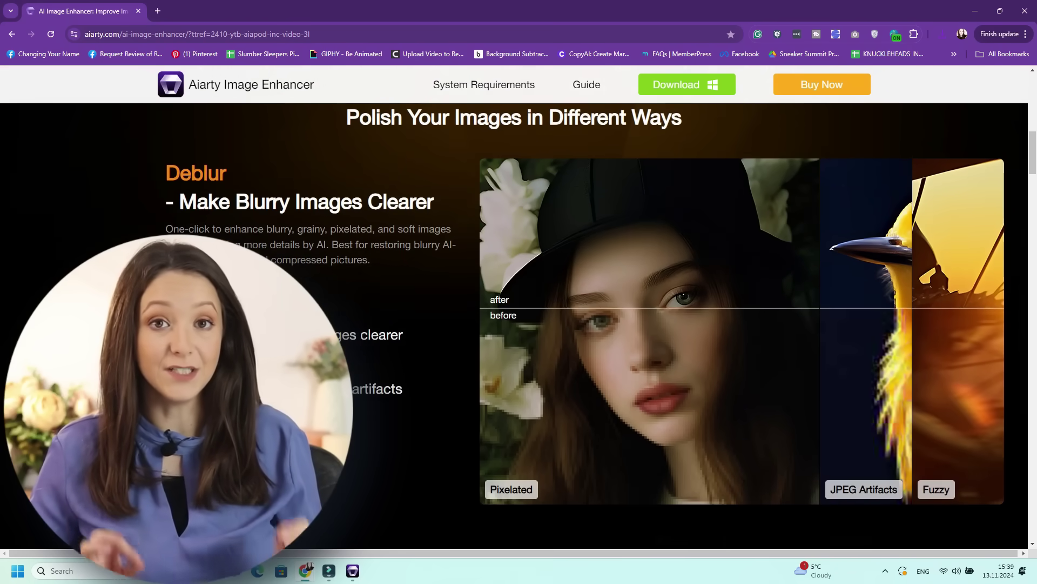
scroll(514, 309, down, 2)
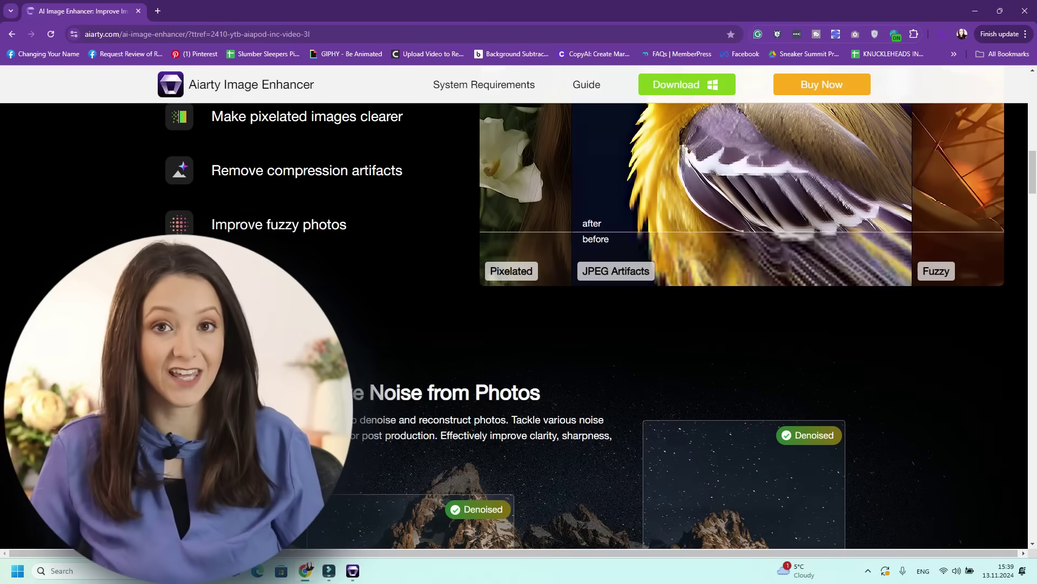
scroll(515, 309, down, 2)
scroll(515, 309, up, 5)
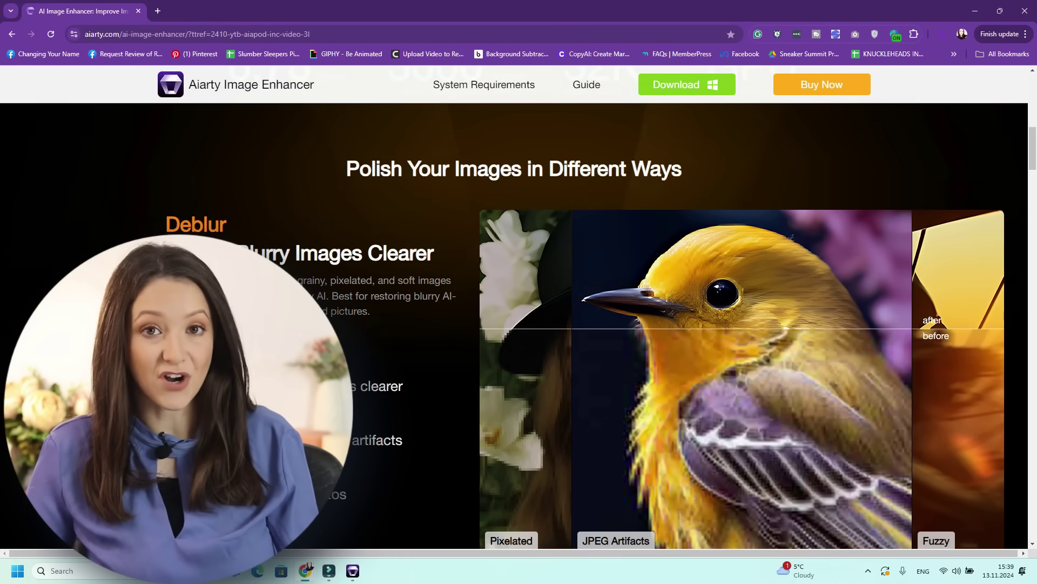
scroll(515, 308, down, 10)
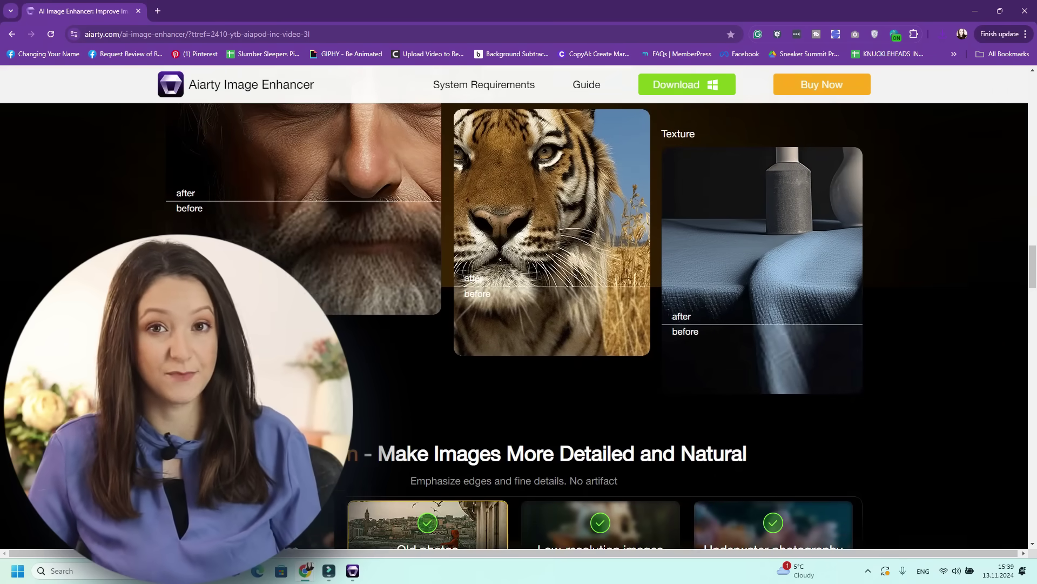
scroll(514, 308, up, 6)
scroll(514, 309, down, 11)
- View the Sharpen section's example for too soft images and shift its before/after divider to compare the results
click(255, 258)
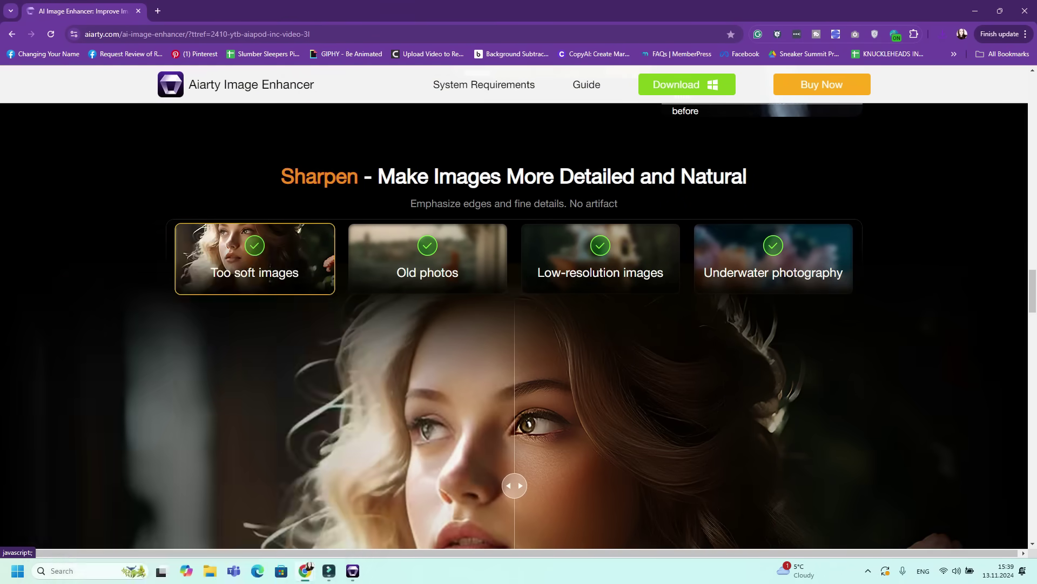
scroll(514, 309, down, 2)
drag(509, 377, 392, 377)
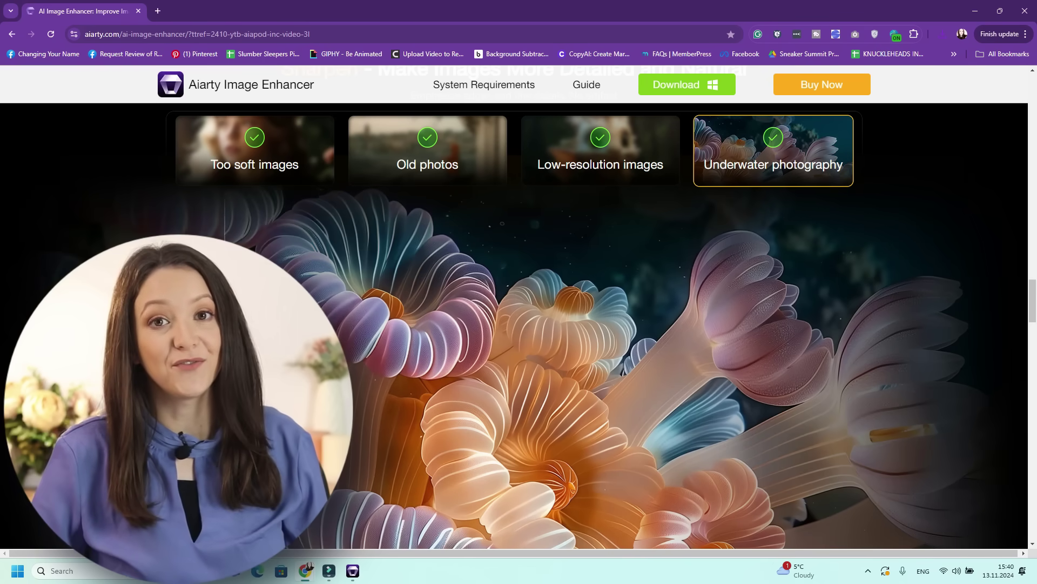
scroll(518, 324, down, 10)
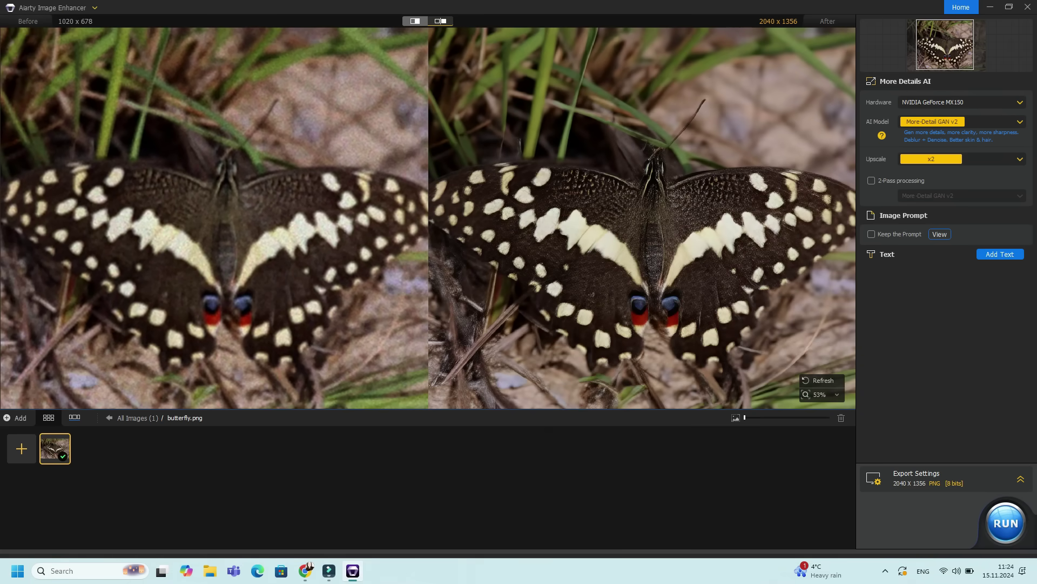
- In Aiarty Image Enhancer, compare the original and enhanced versions of butterfly.png and bunny.png up close
scroll(428, 218, down, 2)
scroll(240, 238, up, 6)
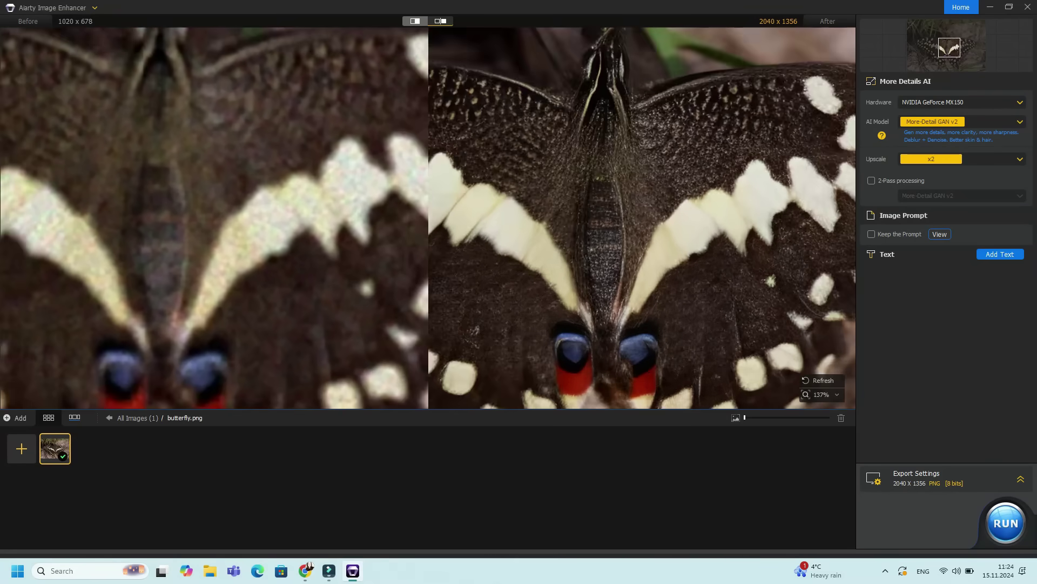
drag(239, 238, 268, 349)
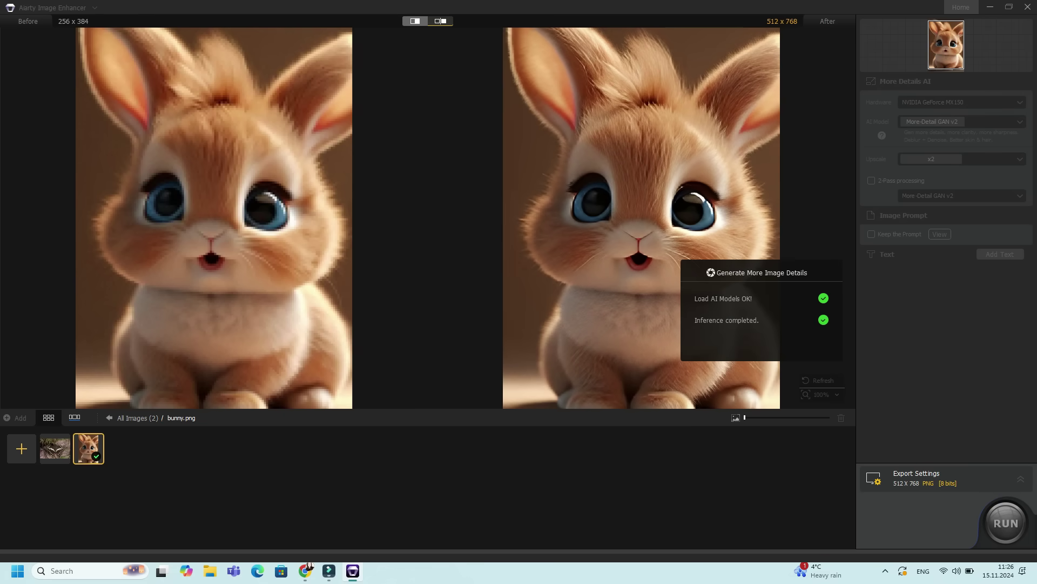
scroll(658, 266, up, 8)
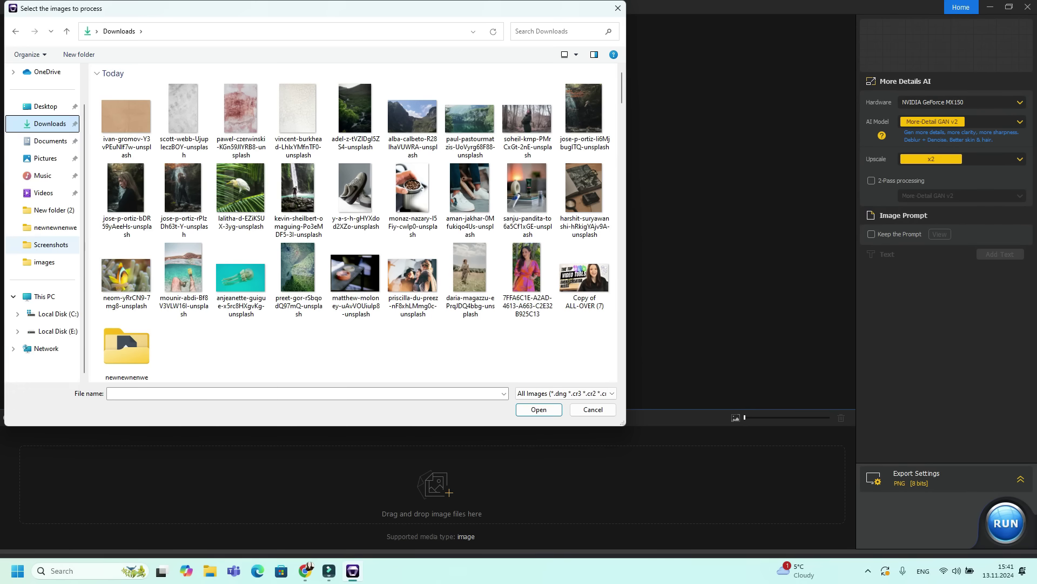
- Select the eight presenter screenshots dated 2024-11-09, 2024-11-11 and 2024-11-13 from the Screenshots folder for processing
click(51, 244)
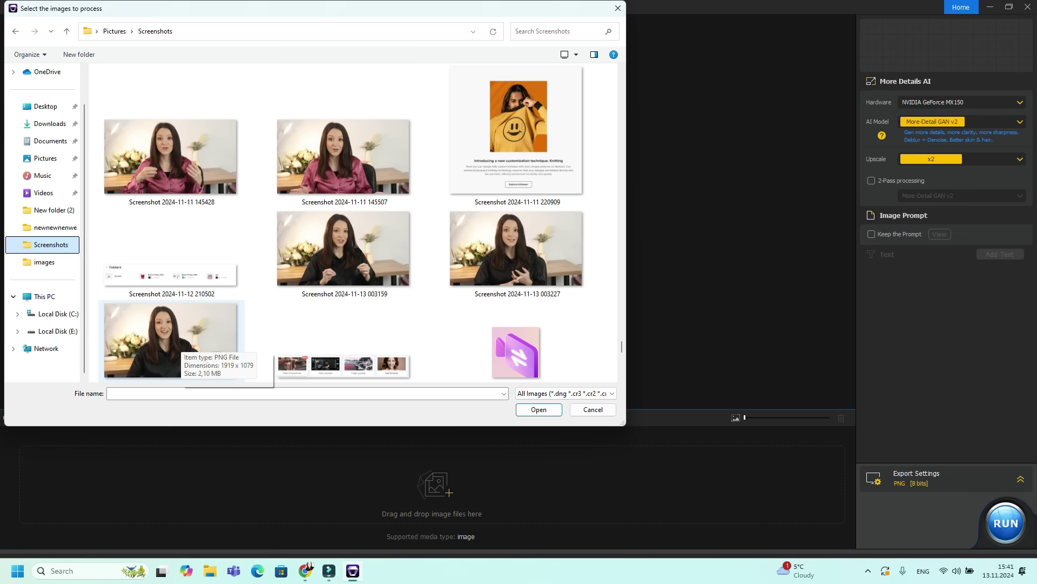
click(170, 339)
ctrl+click(343, 249)
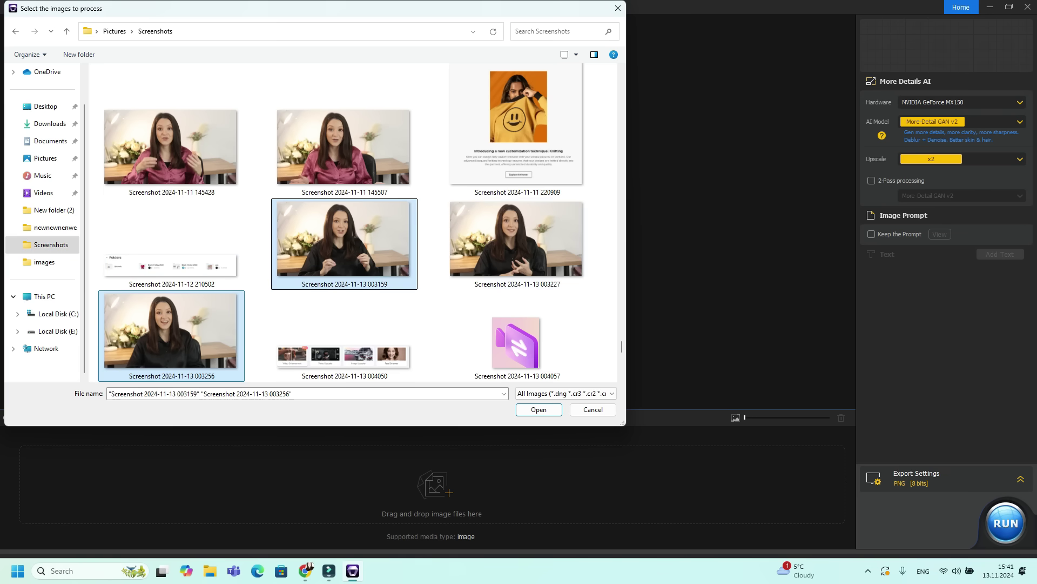
ctrl+click(517, 249)
ctrl+click(344, 156)
ctrl+click(171, 157)
scroll(373, 258, up, 1)
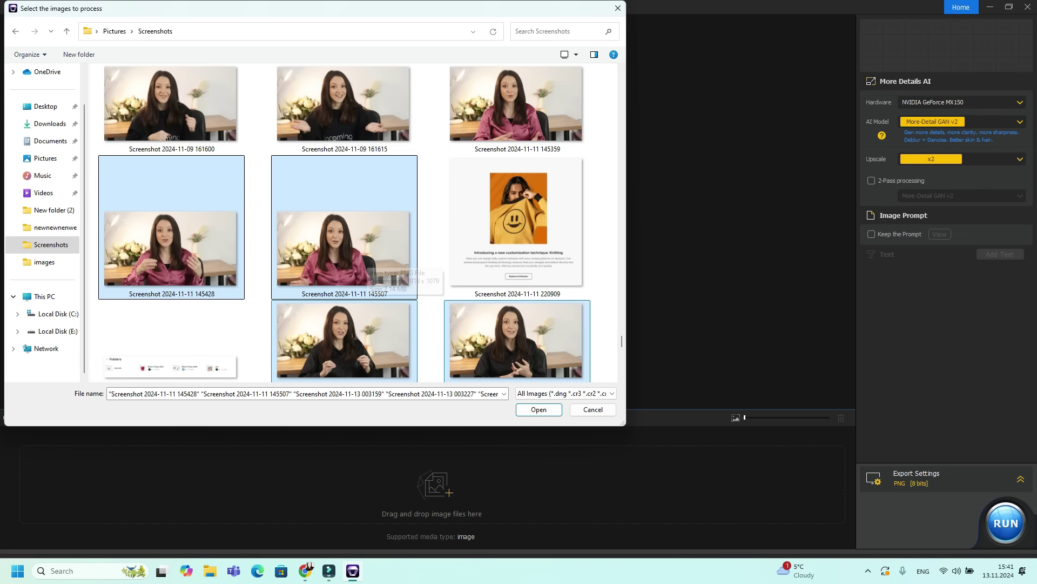
scroll(373, 259, up, 1)
click(372, 258)
ctrl+click(171, 258)
ctrl+click(516, 258)
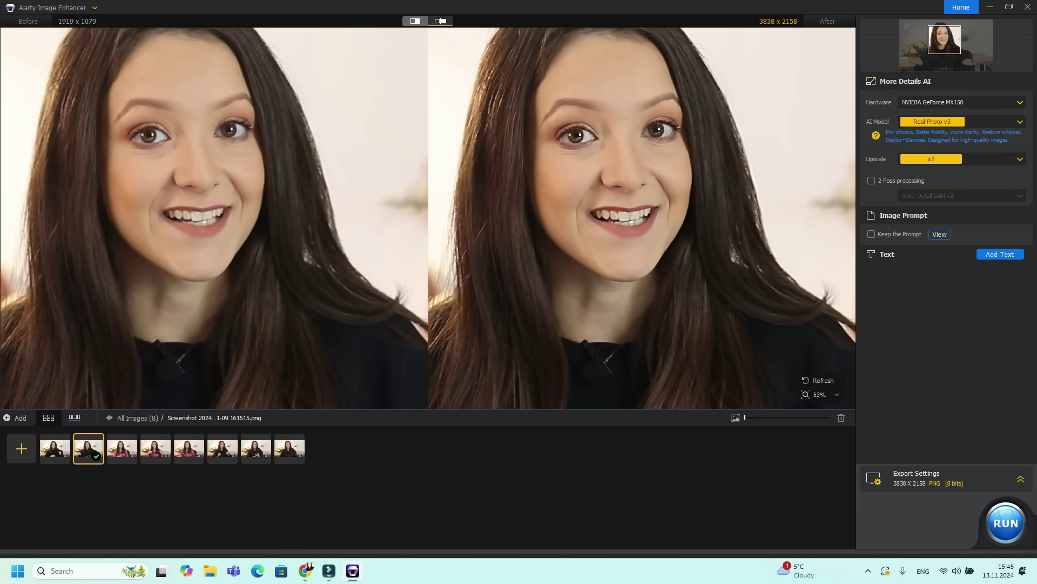
- Compare the original and Real-Photo v3 versions of the 161615 screenshot, both as a whole and close on the face
scroll(428, 217, down, 8)
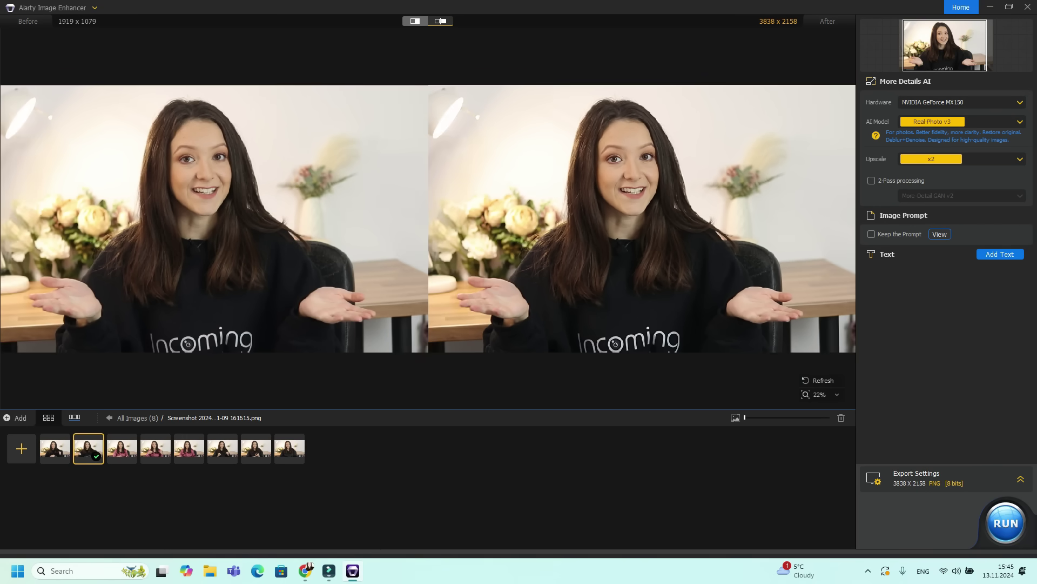
scroll(428, 217, up, 5)
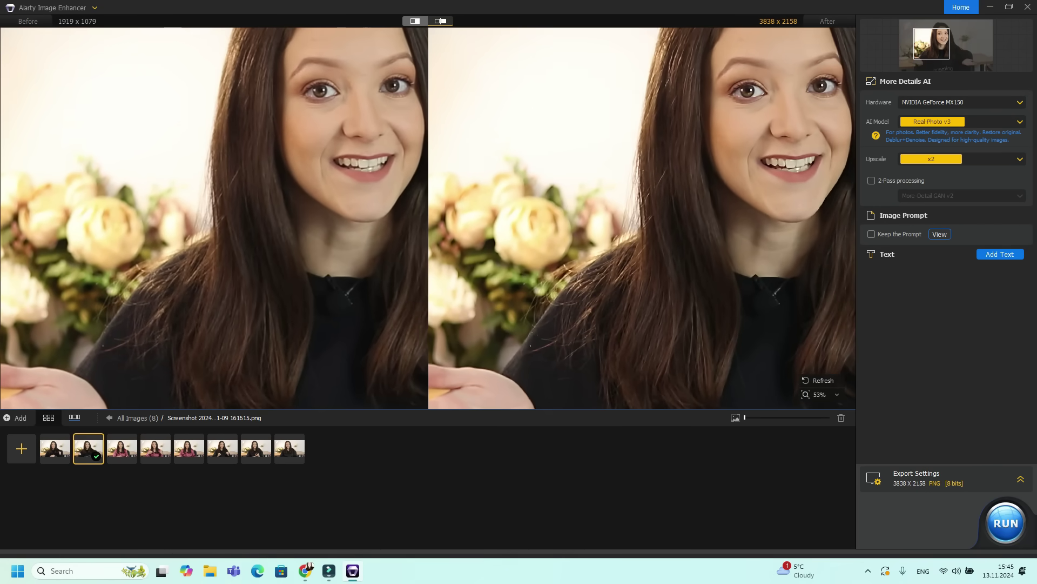
drag(642, 217, 488, 305)
scroll(642, 217, up, 2)
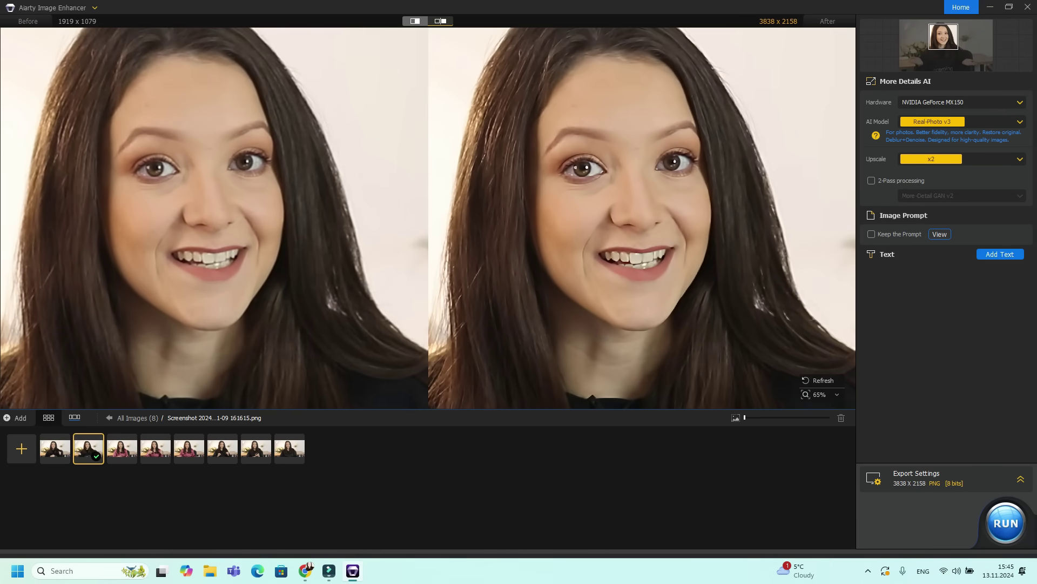
- Review the available upscale options without changing the factor, and expand the export settings
click(962, 159)
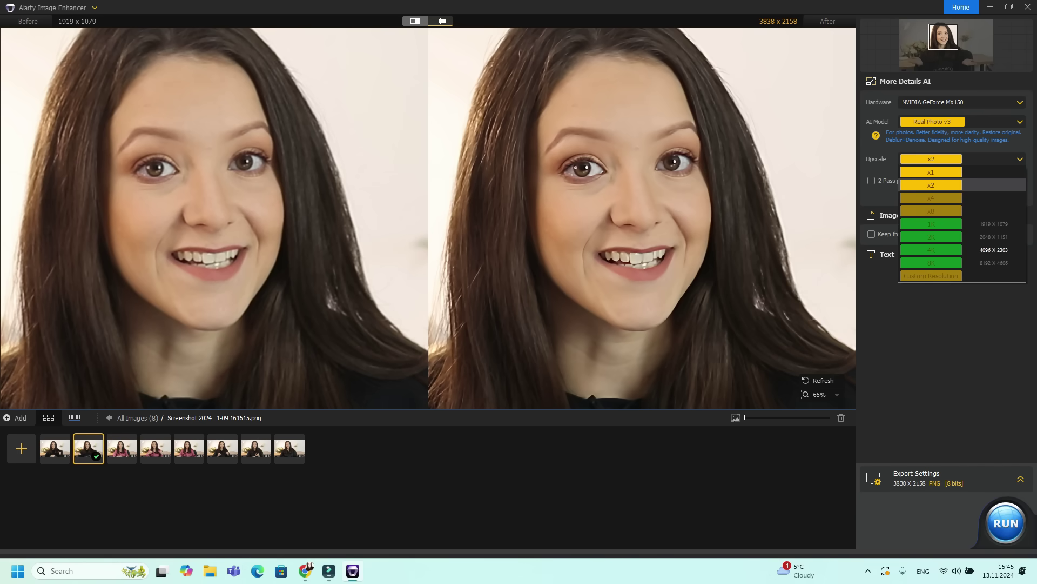
key(Escape)
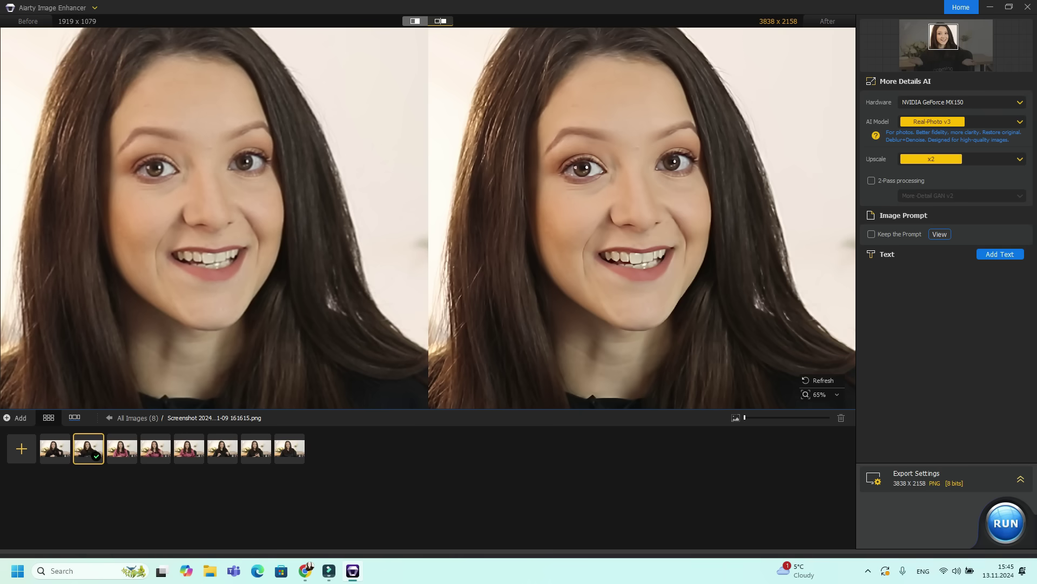
click(1020, 479)
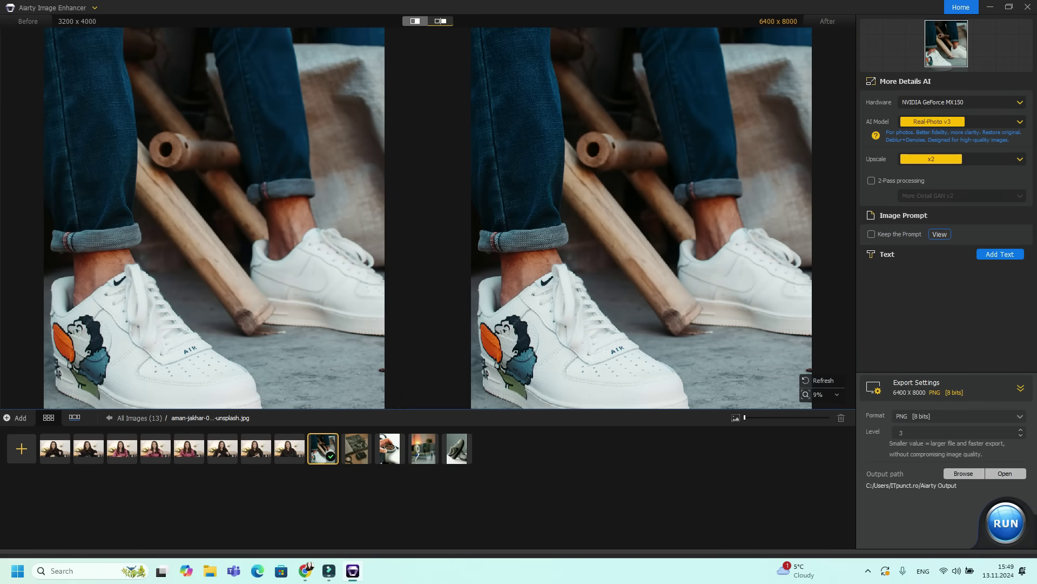
- Compare the original and enhanced versions of the white painted sneaker photo in detail
scroll(641, 218, down, 1)
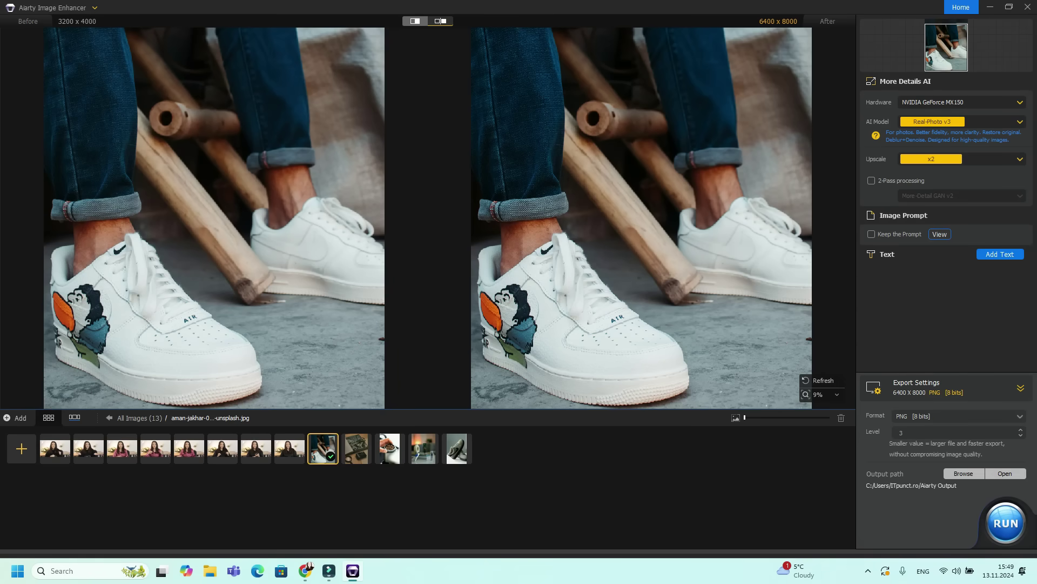
scroll(588, 318, up, 5)
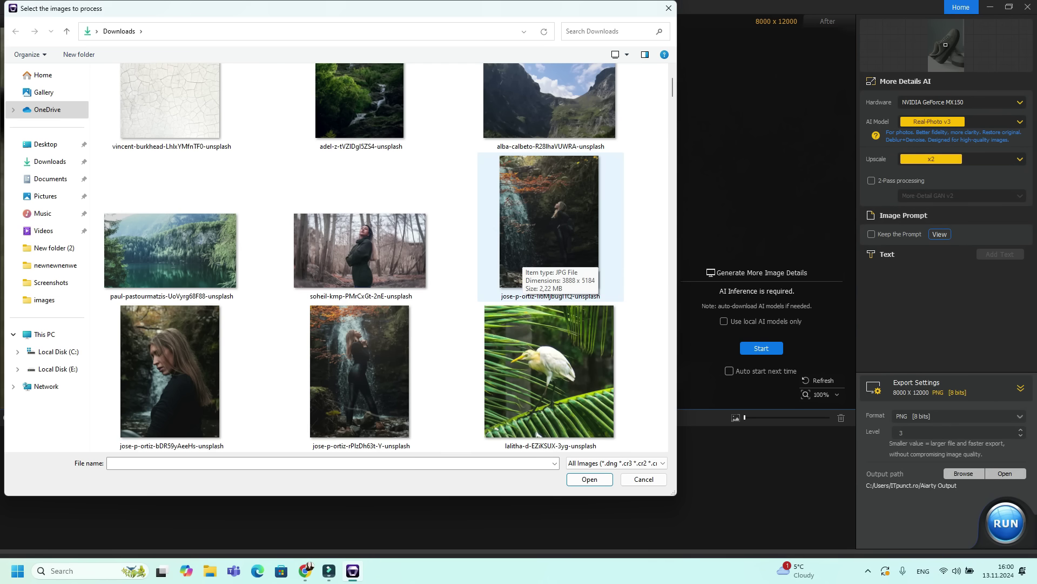
- Select the green lake, the woman in the bare forest and two dark autumn portrait photos in Downloads for processing
click(171, 250)
ctrl+click(359, 250)
ctrl+click(549, 222)
ctrl+click(169, 373)
scroll(361, 368, down, 2)
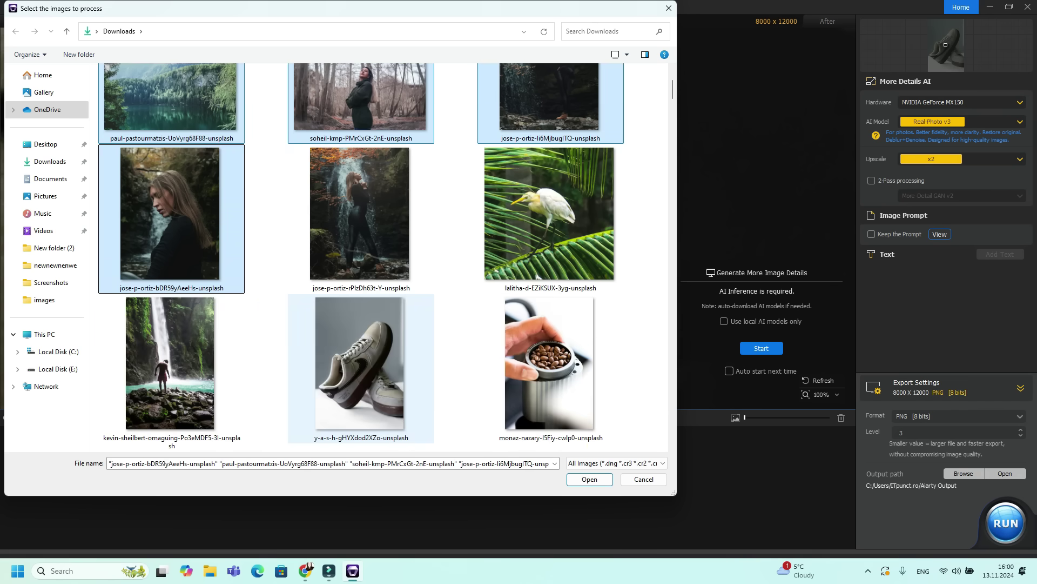
scroll(361, 367, down, 5)
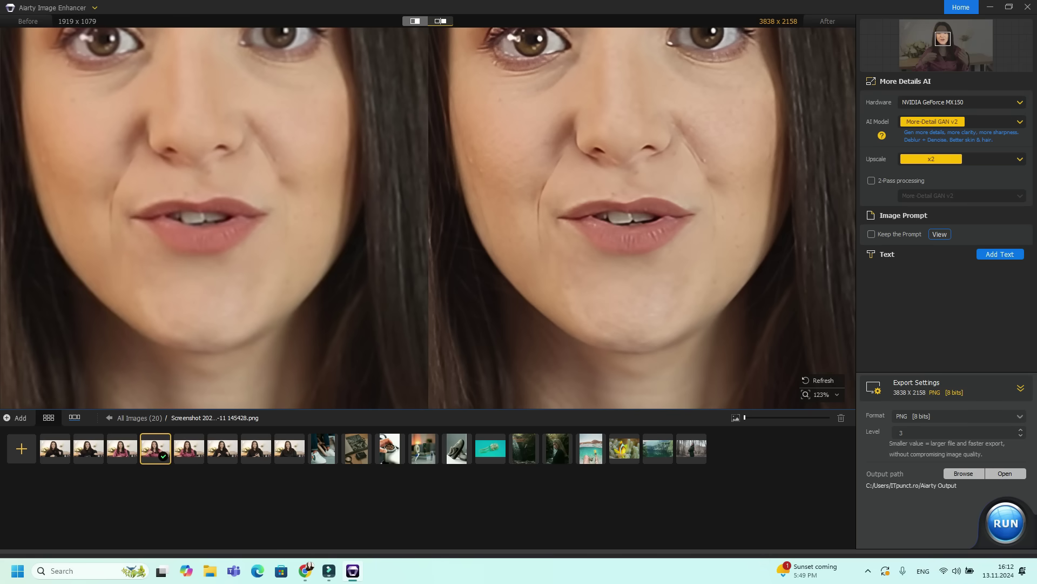
- Compare the face in the 145428 screenshot before and after More-Detail GAN v2 enhancement, close up and wider
drag(598, 217, 592, 342)
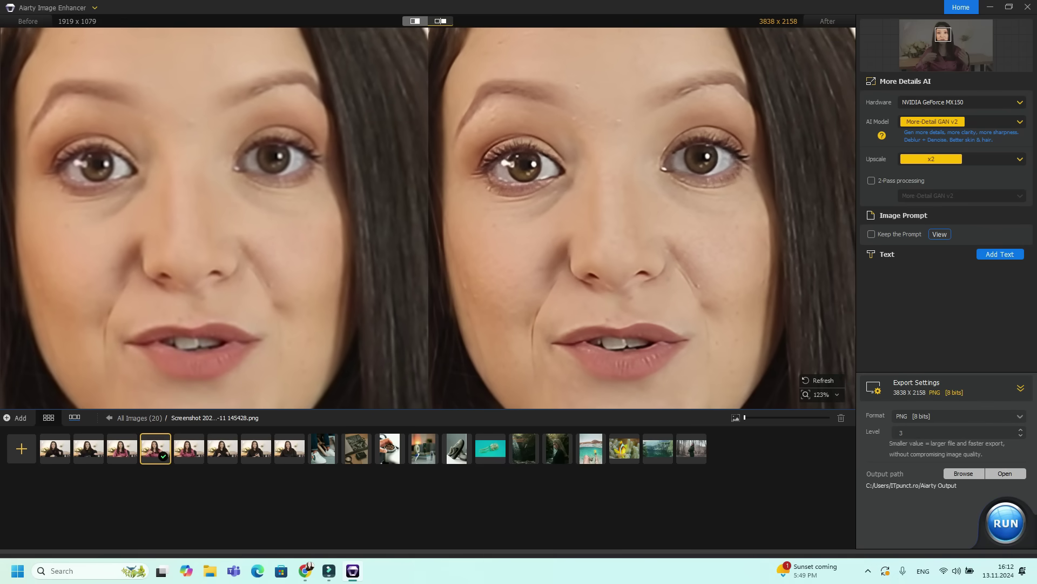
scroll(428, 218, down, 5)
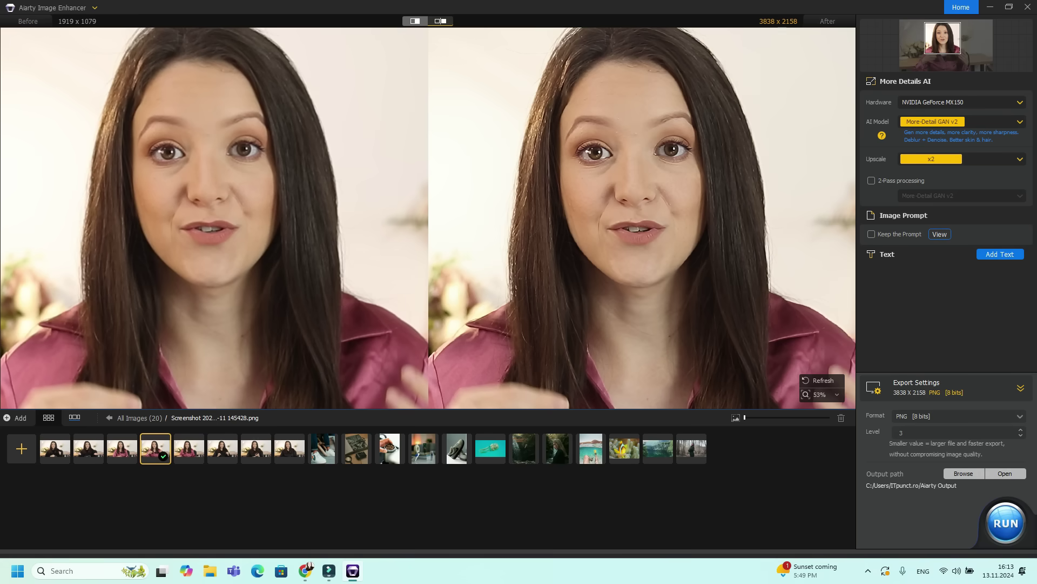